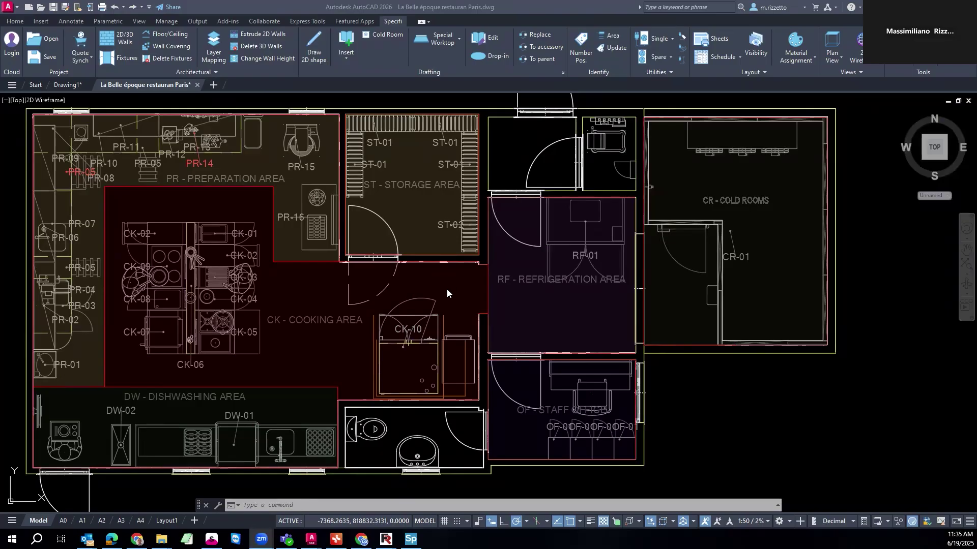
Step: Erase the CK-10 equipment together with its tag from the cooking area
left_click(436, 342)
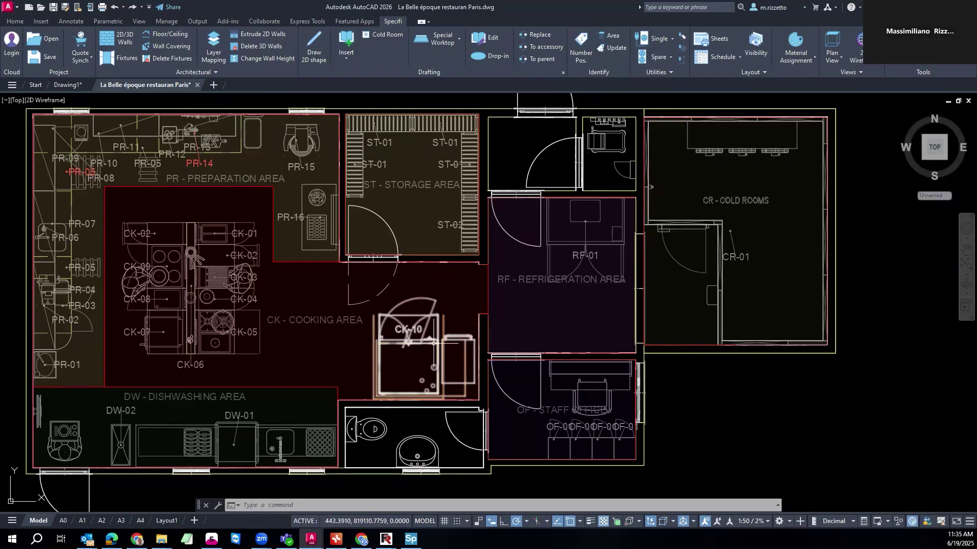
left_click(434, 343)
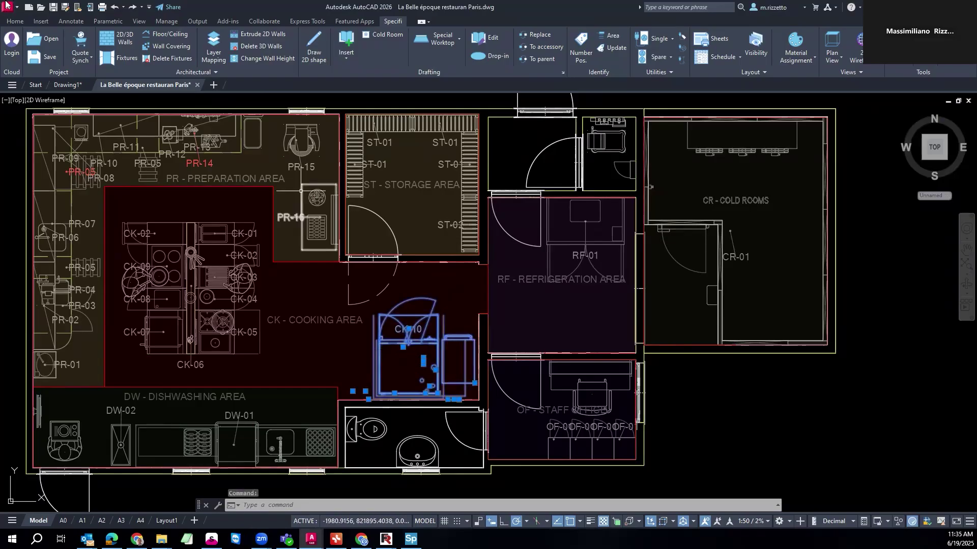
left_click(14, 21)
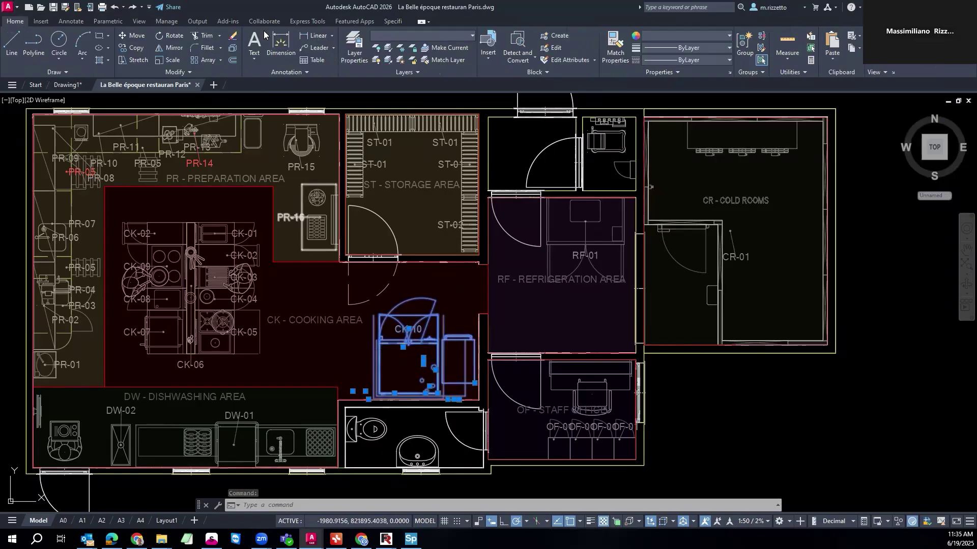
key("Delete")
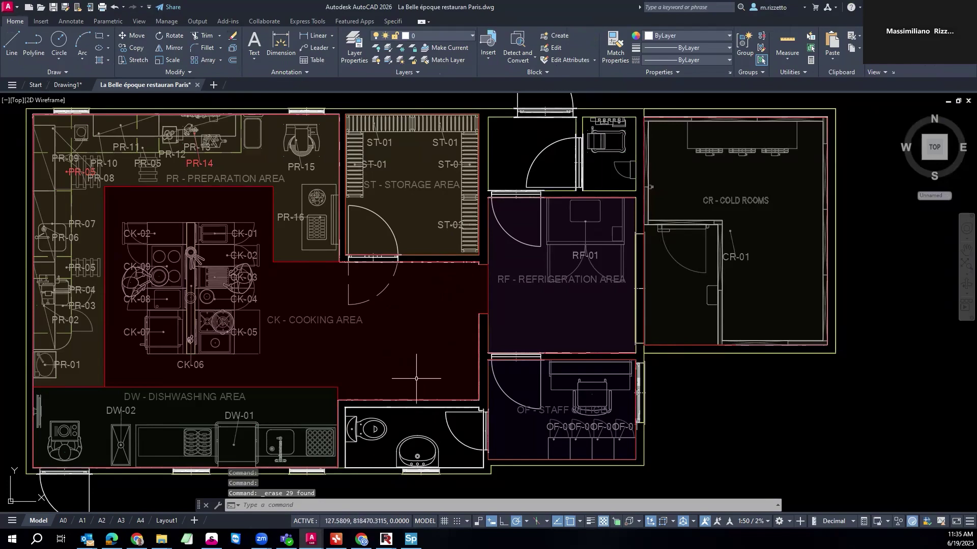
middle_click_drag(416, 379, 487, 382)
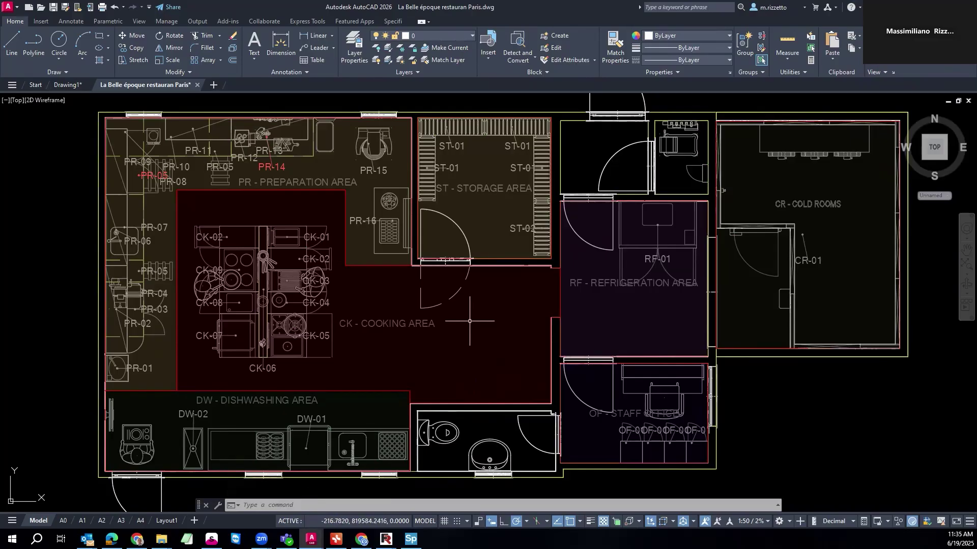
Step: Start CLASSICINSERT and load the MCB0323 drawing from the Custom made library folder as the block
left_click(309, 505)
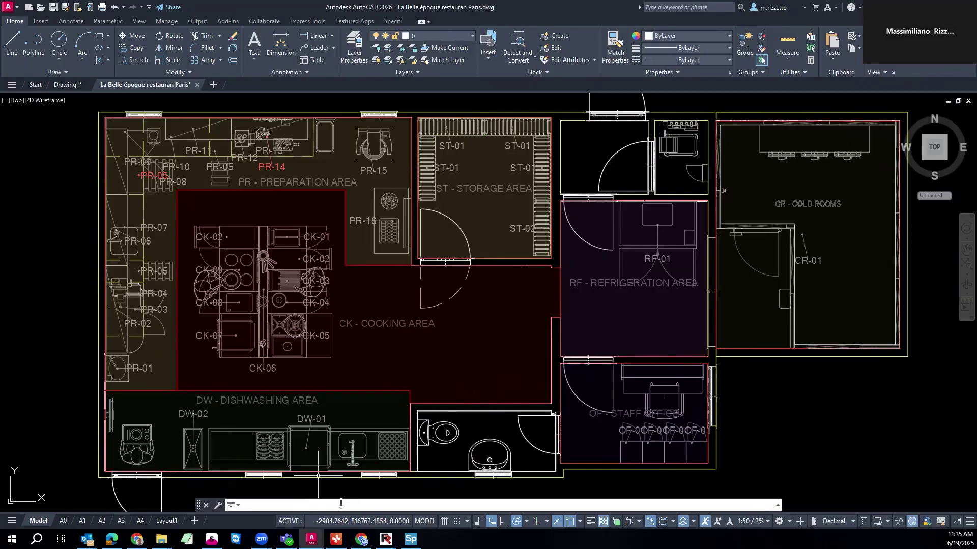
type("CLASSIC")
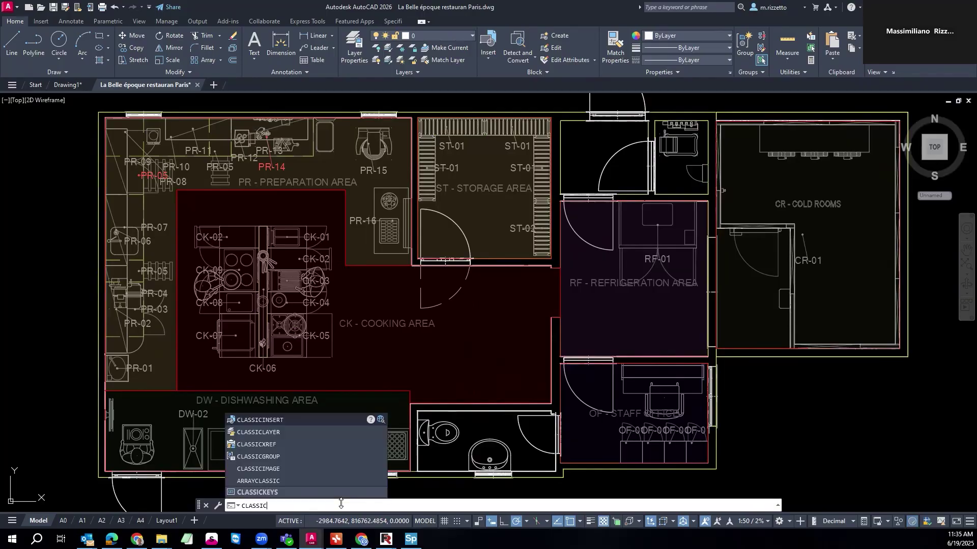
type("INSERT")
key("Return")
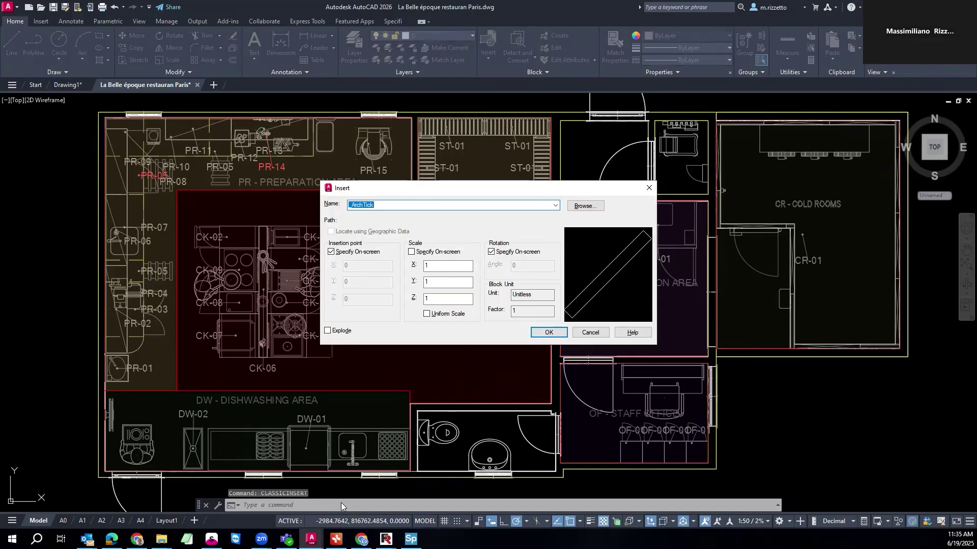
left_click(580, 206)
left_click(417, 204)
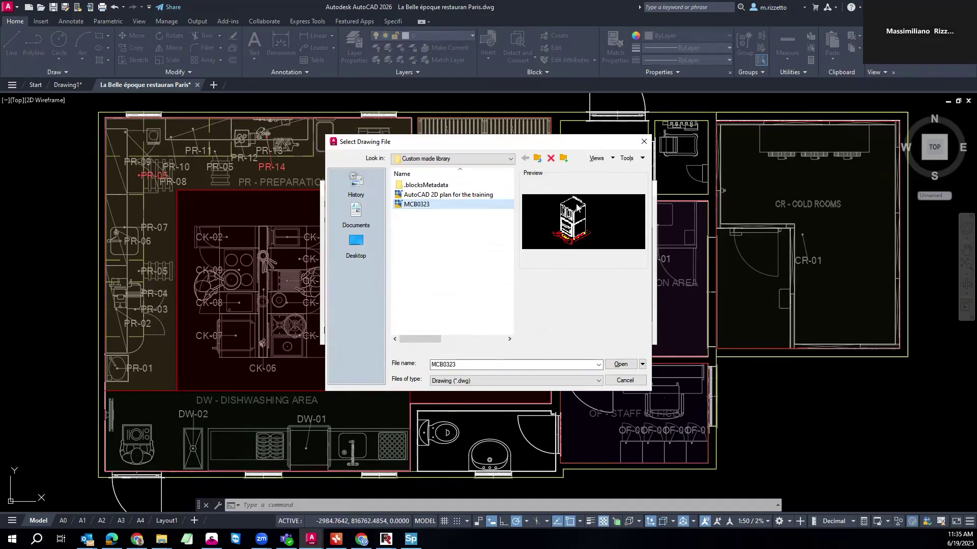
left_click(619, 365)
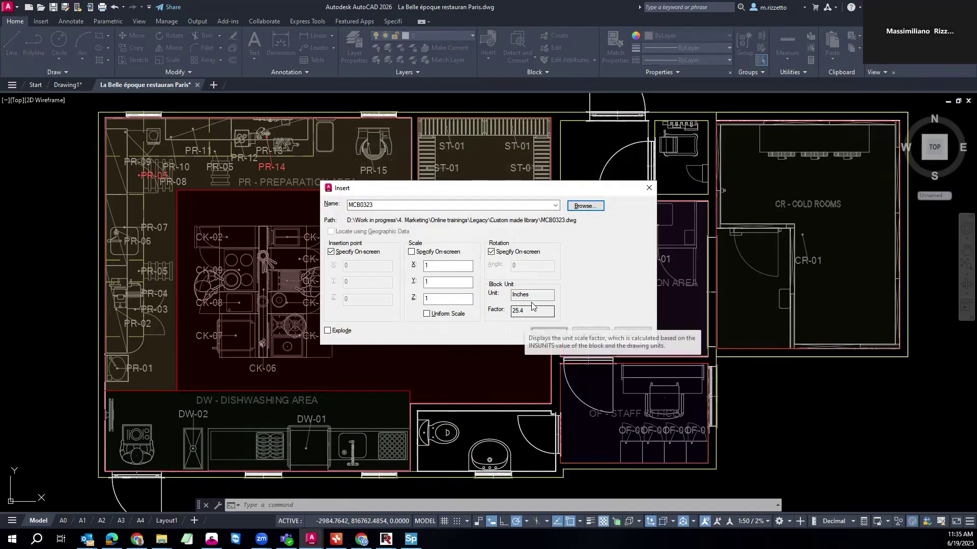
Step: Check the block's unit and factor, ignore missing SHX files, and insert it at the cooking area's lower-right corner, rotated 180°
double_click(512, 295)
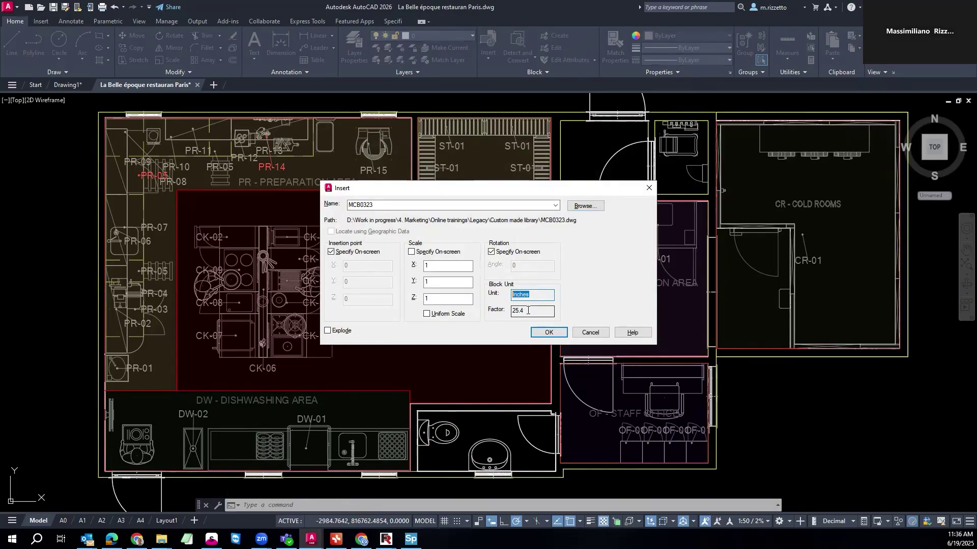
double_click(524, 311)
double_click(534, 295)
left_click(558, 334)
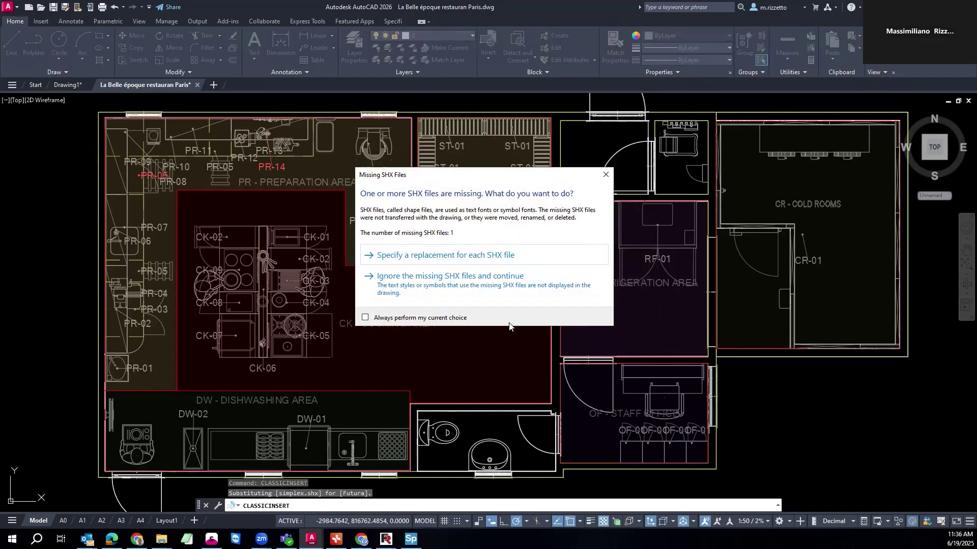
left_click(456, 284)
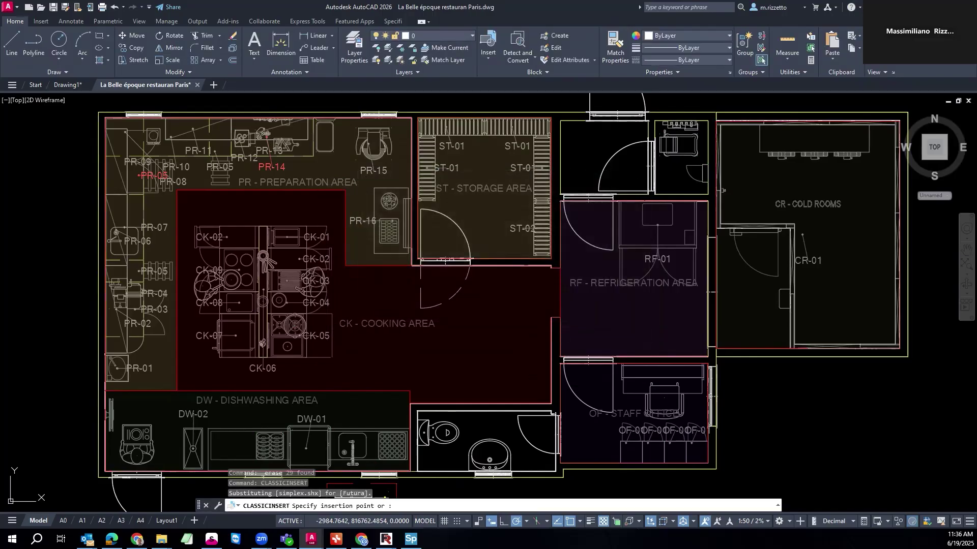
left_click(550, 403)
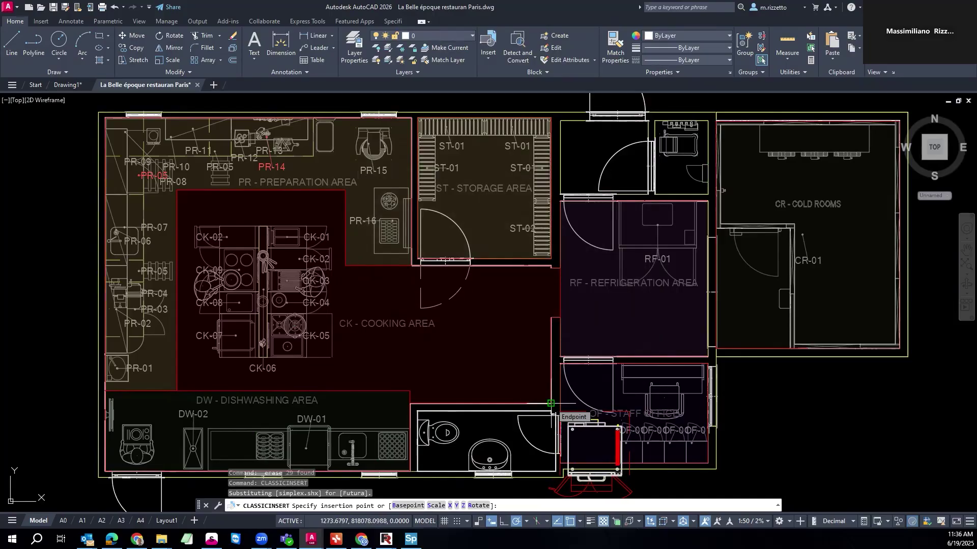
left_click(417, 403)
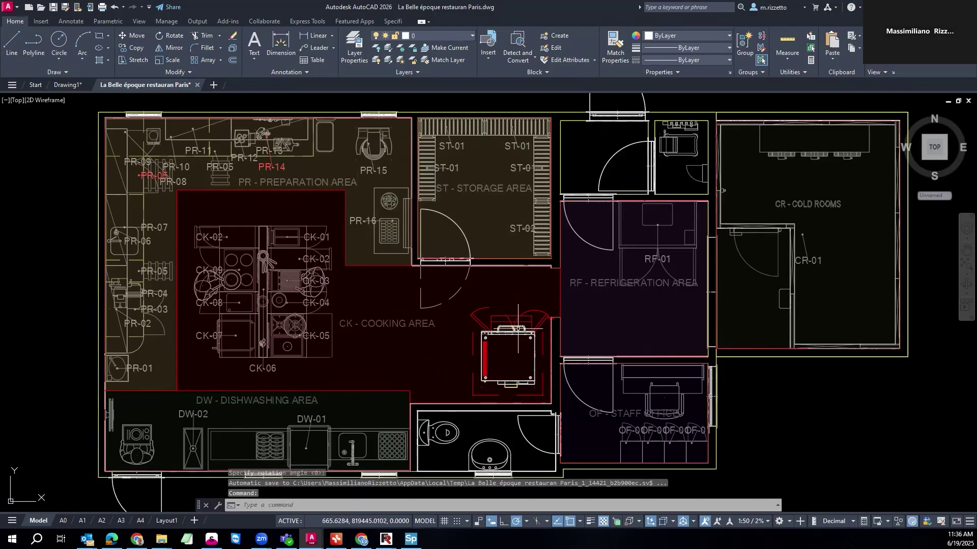
Step: Move the inserted MCB0323 block about 505 mm left and slightly down within the cooking area
left_click(497, 319)
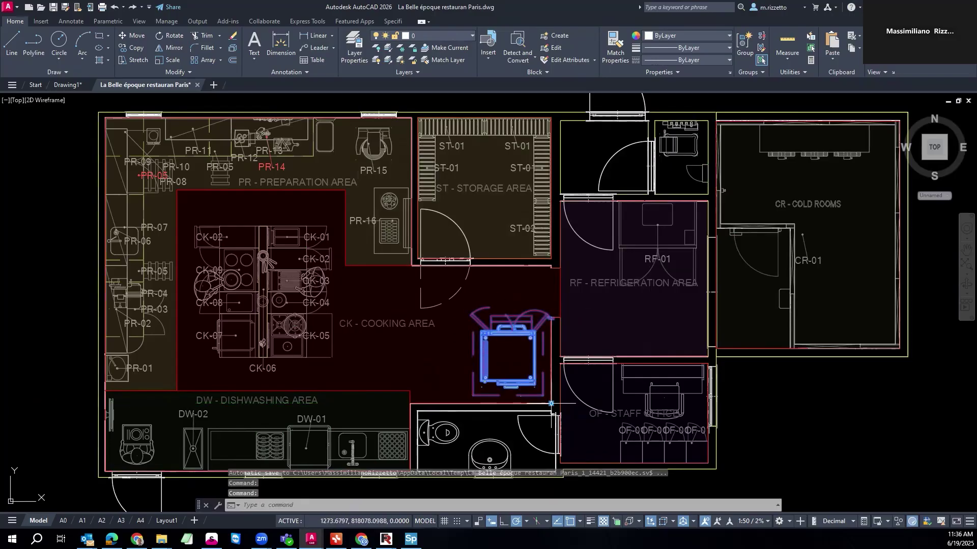
left_click(141, 36)
left_click(444, 349)
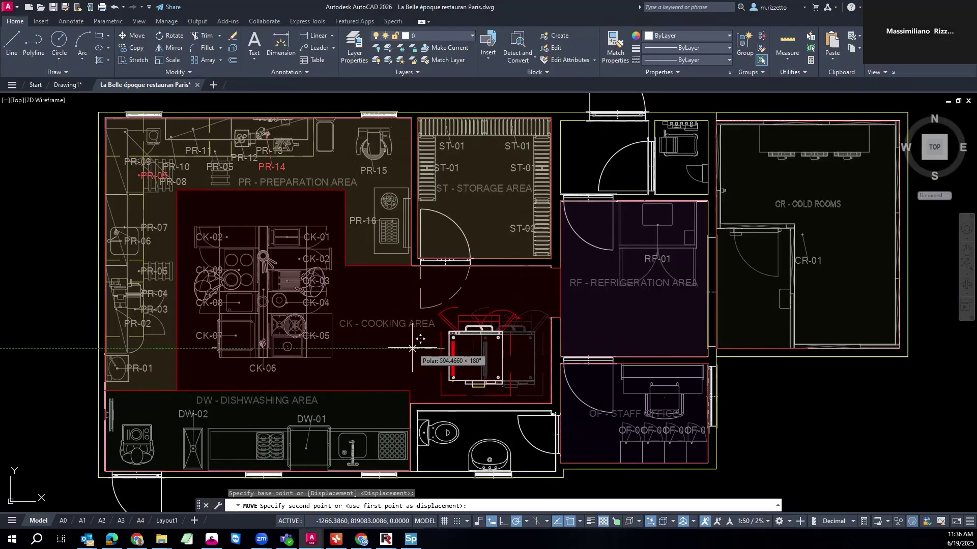
key("F8")
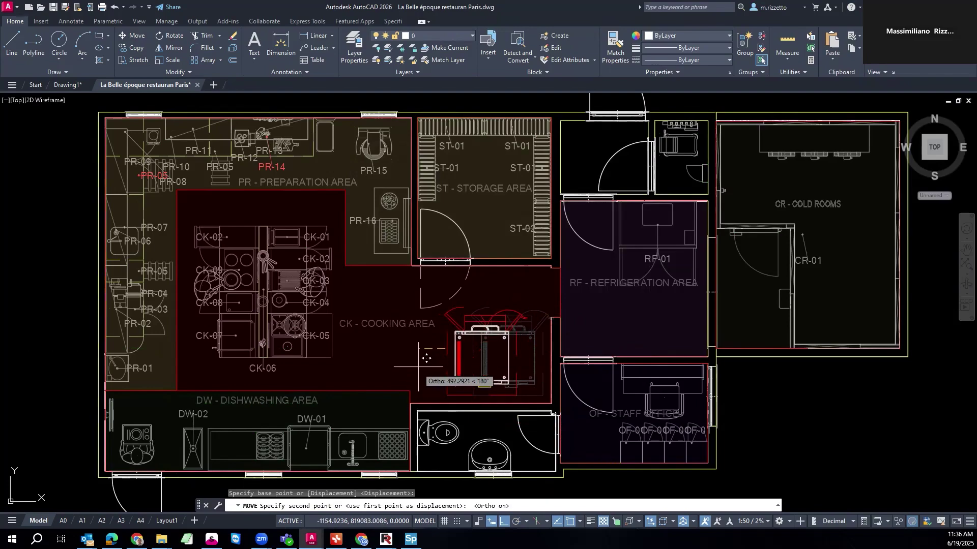
key("F8")
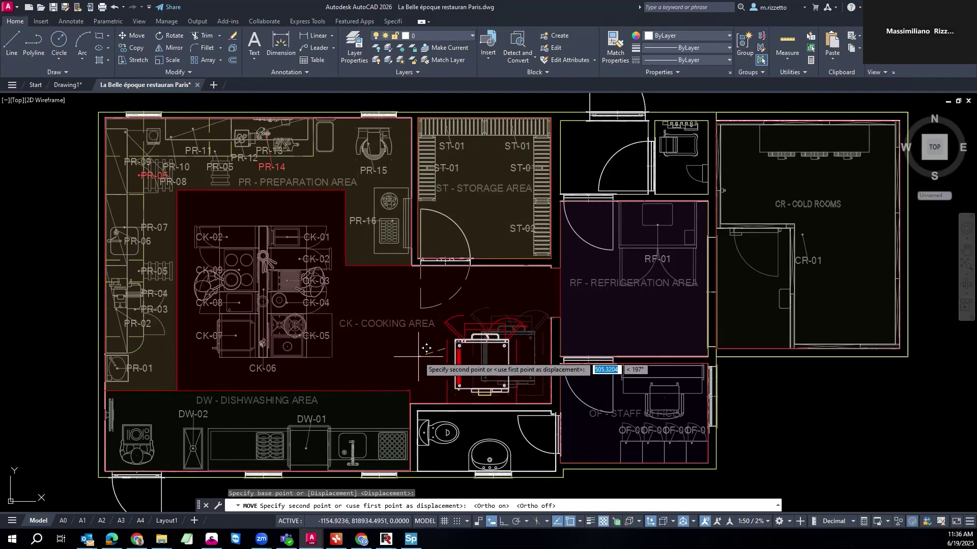
left_click(426, 350)
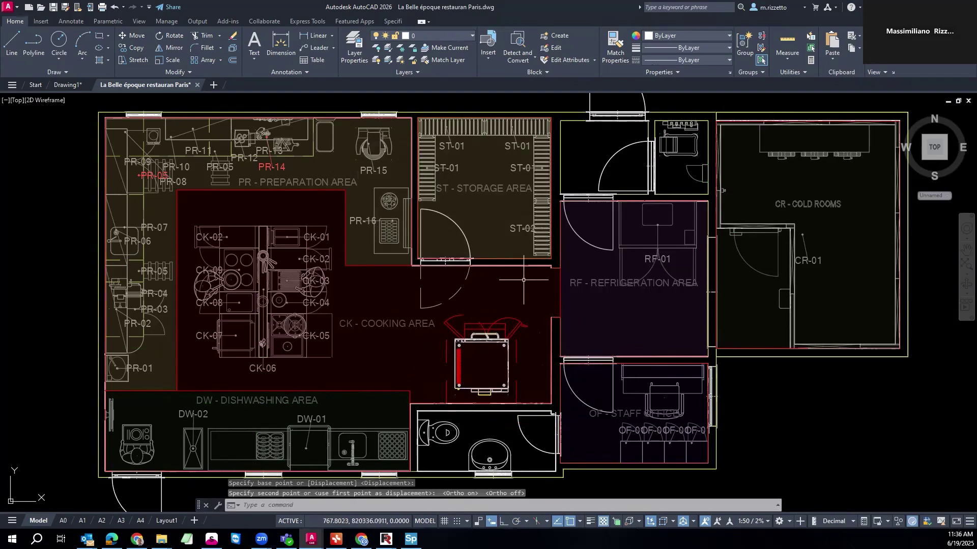
Step: Examine the inserted block in the Isometric NW view, then return to the plan view
left_click(478, 341)
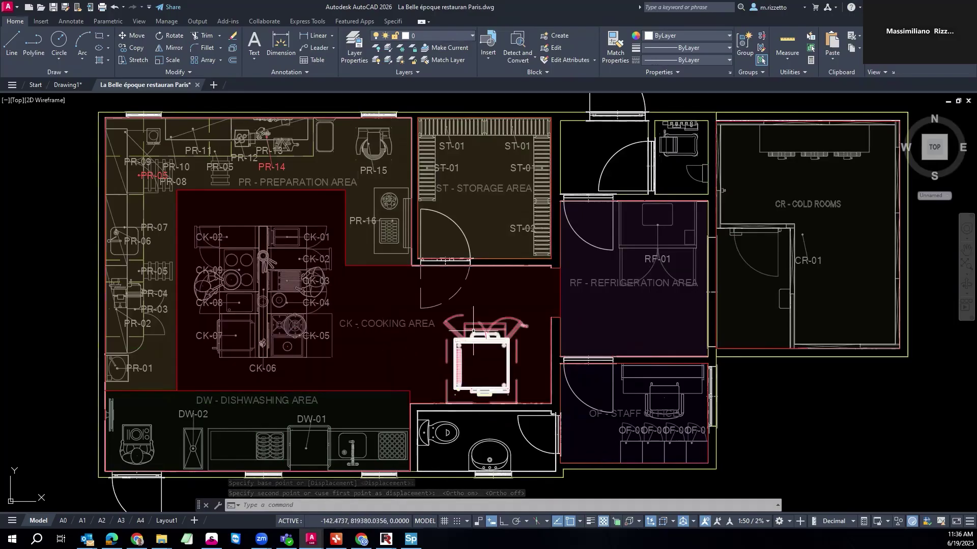
left_click(394, 22)
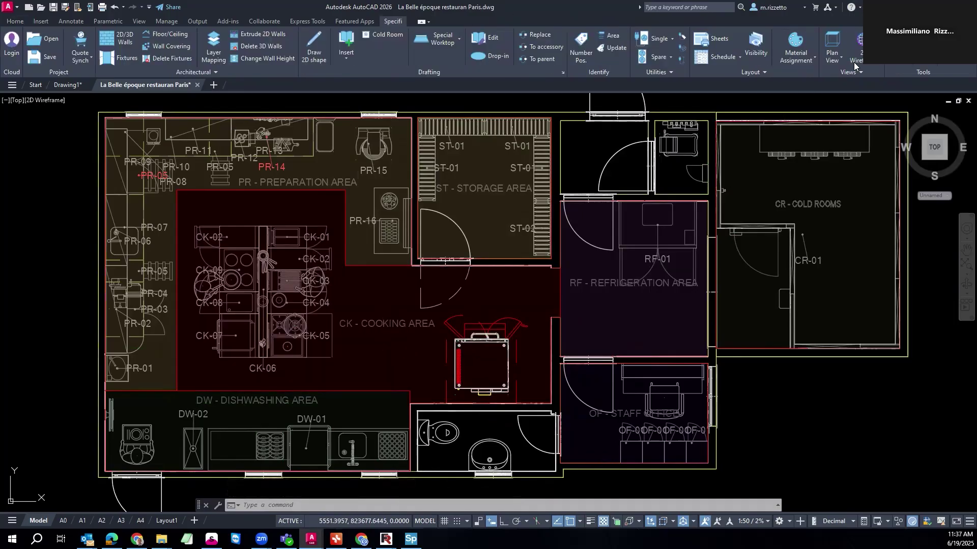
left_click(831, 59)
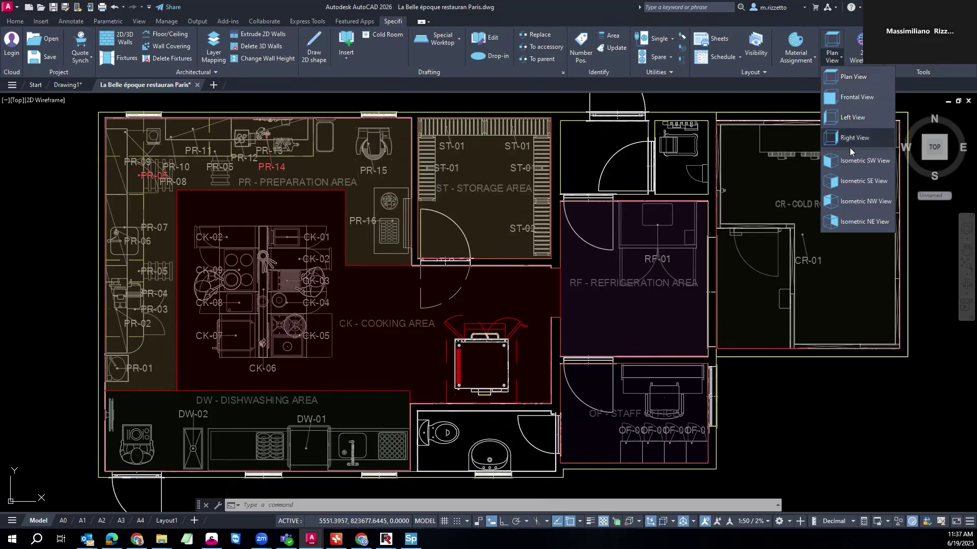
left_click(837, 205)
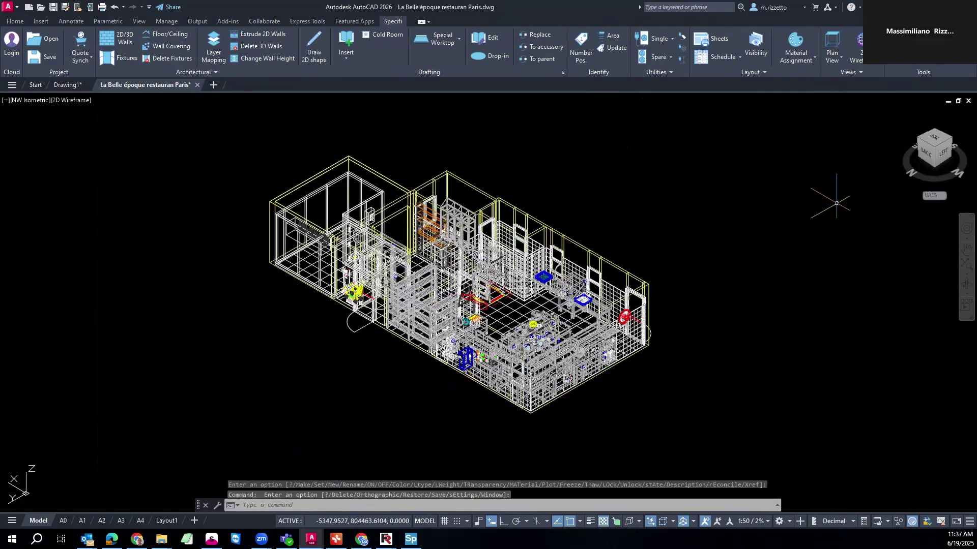
scroll(507, 279, "up", 6)
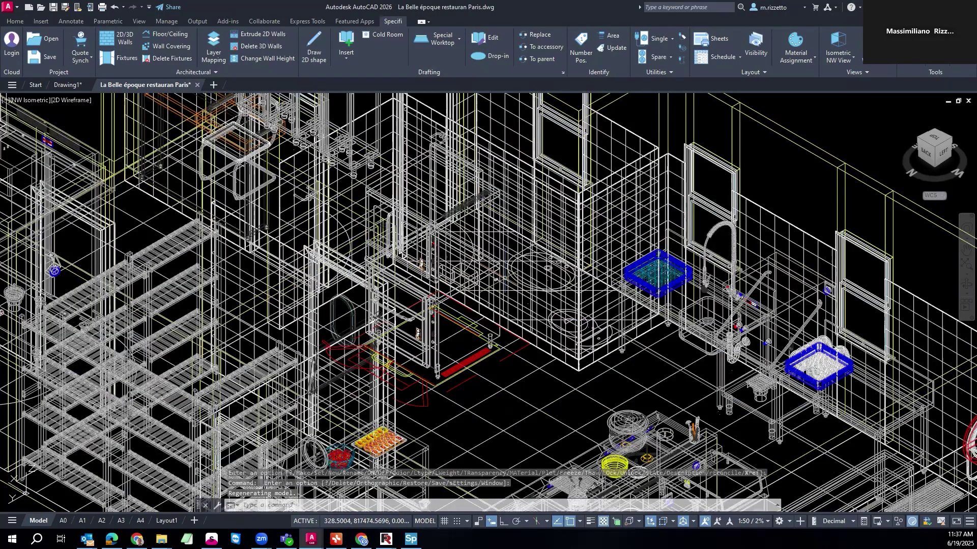
left_click(845, 63)
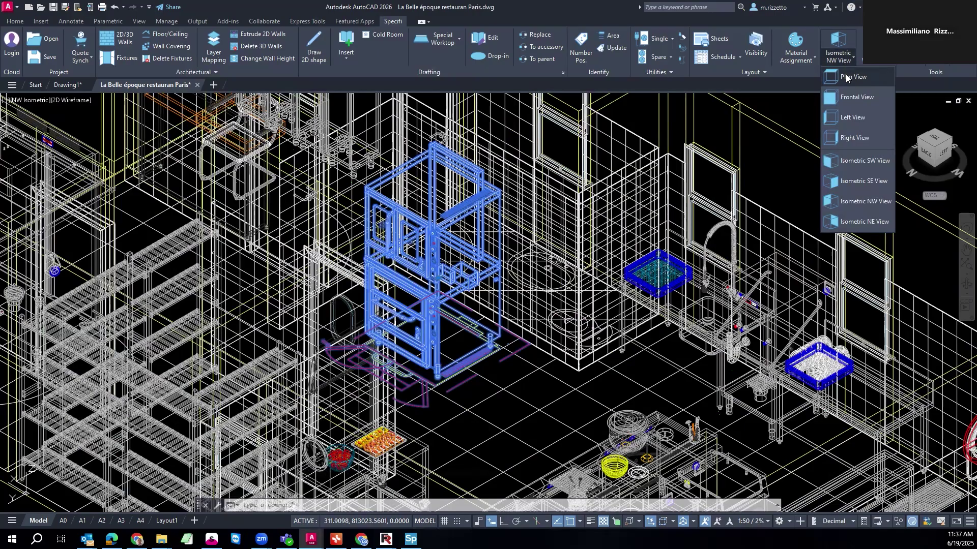
left_click(845, 76)
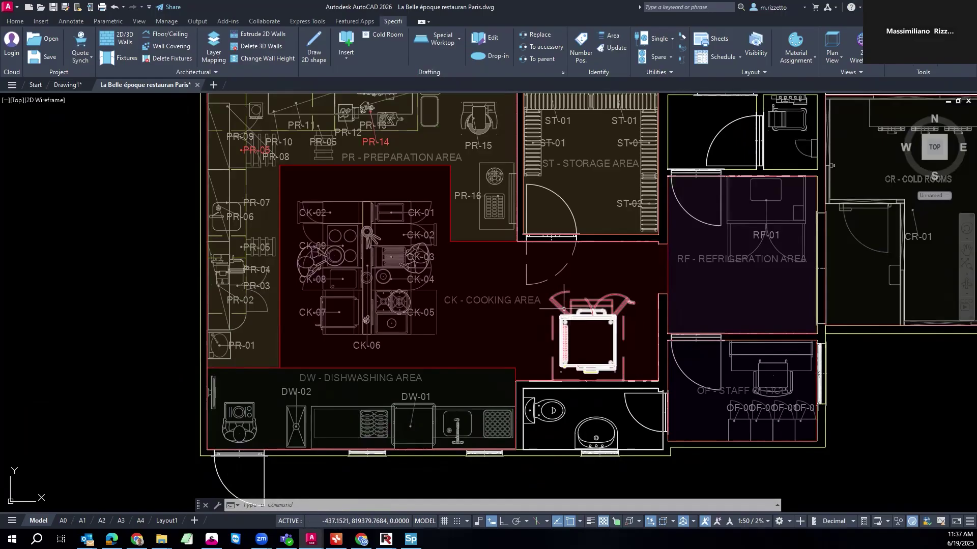
Step: Open the equipment editor for the inserted MCB0323 block and convert the block to editable equipment
left_click(564, 309)
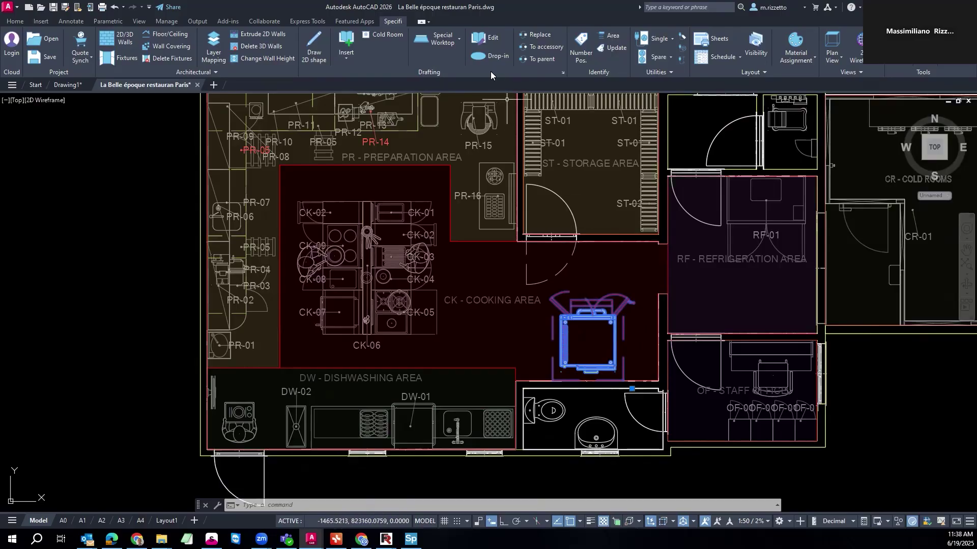
key("Escape")
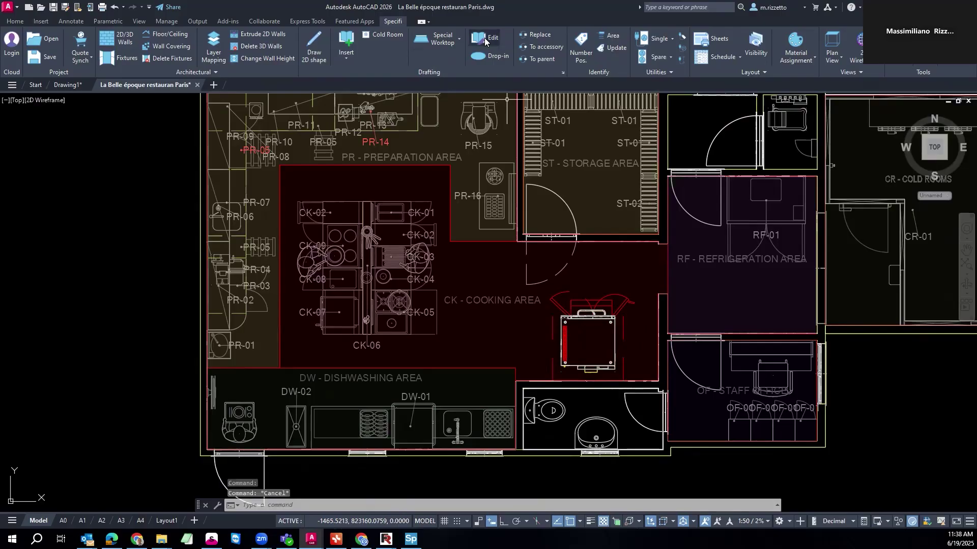
left_click(484, 36)
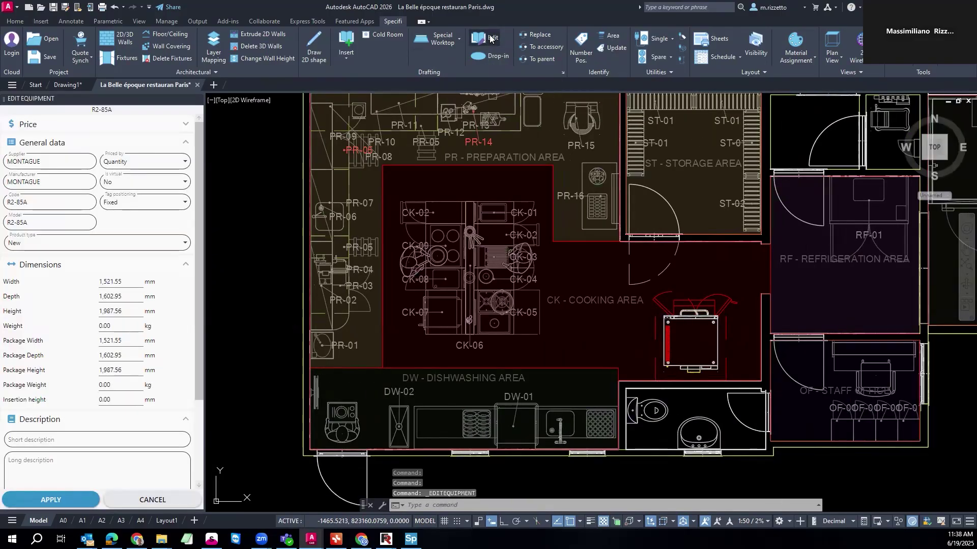
left_click(685, 316)
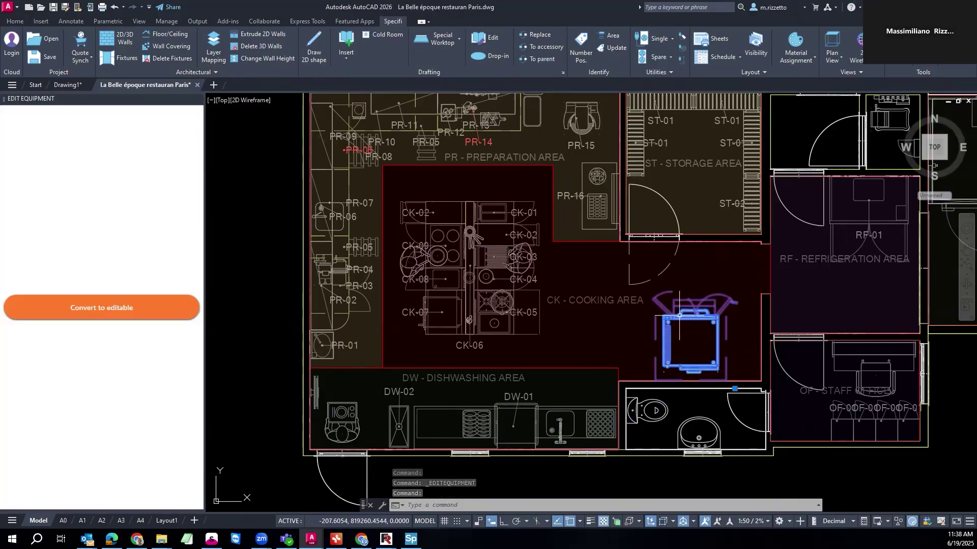
left_click(124, 312)
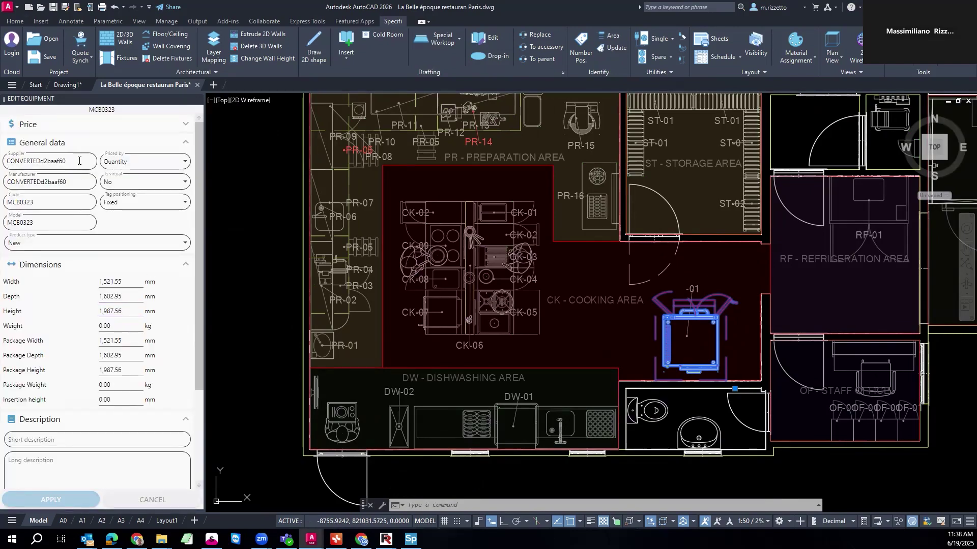
Step: Set both the supplier and the manufacturer of the converted MCB0323 equipment to MONTAGUE
left_click_drag(78, 160, 6, 161)
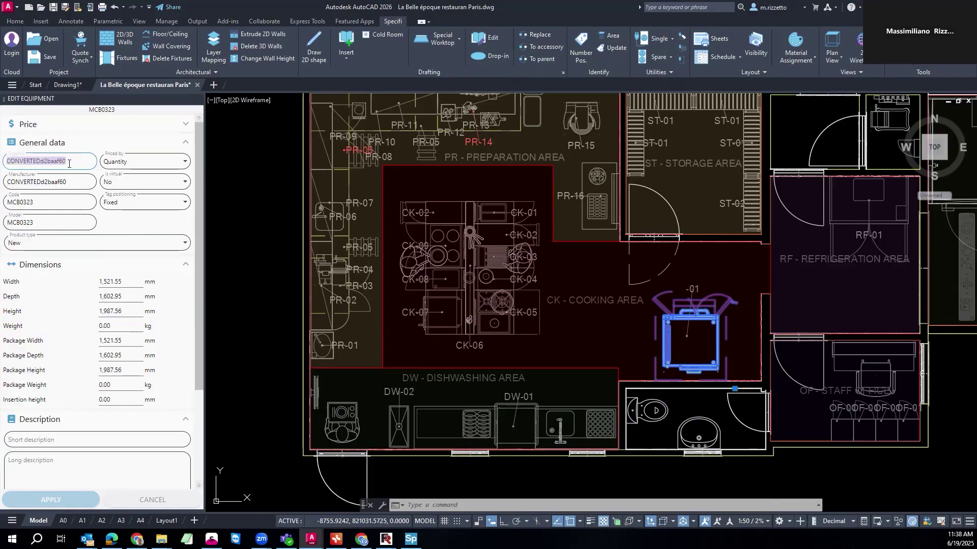
left_click_drag(69, 163, 37, 159)
left_click(44, 201)
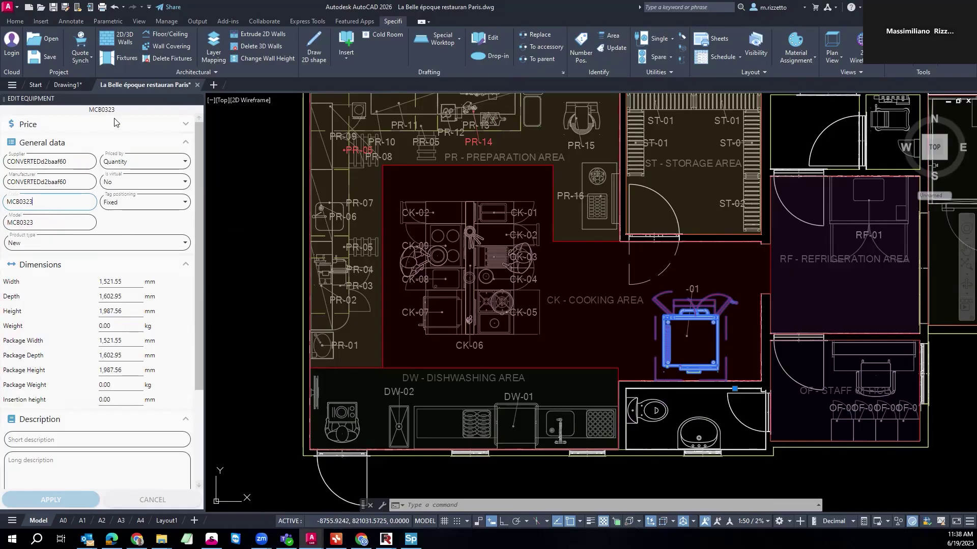
left_click_drag(70, 161, 4, 161)
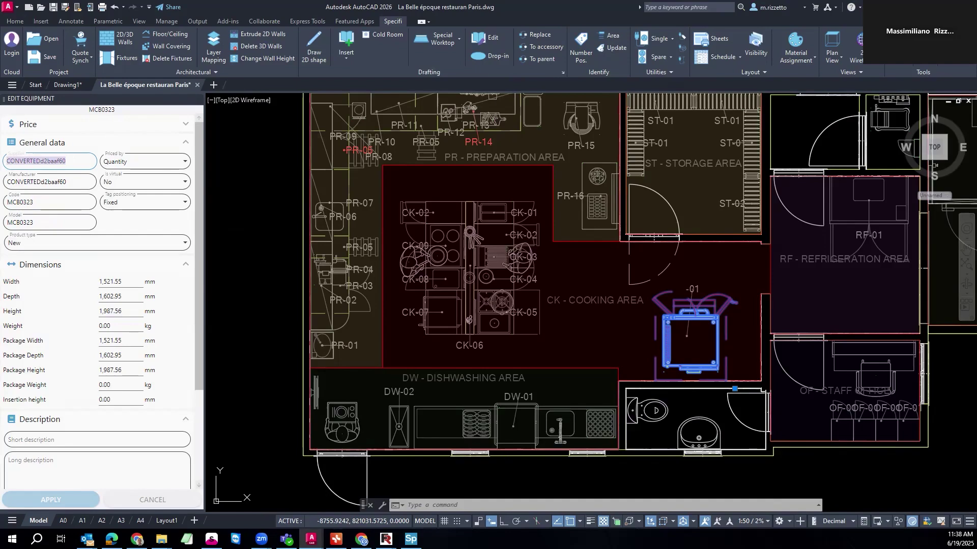
type("MON")
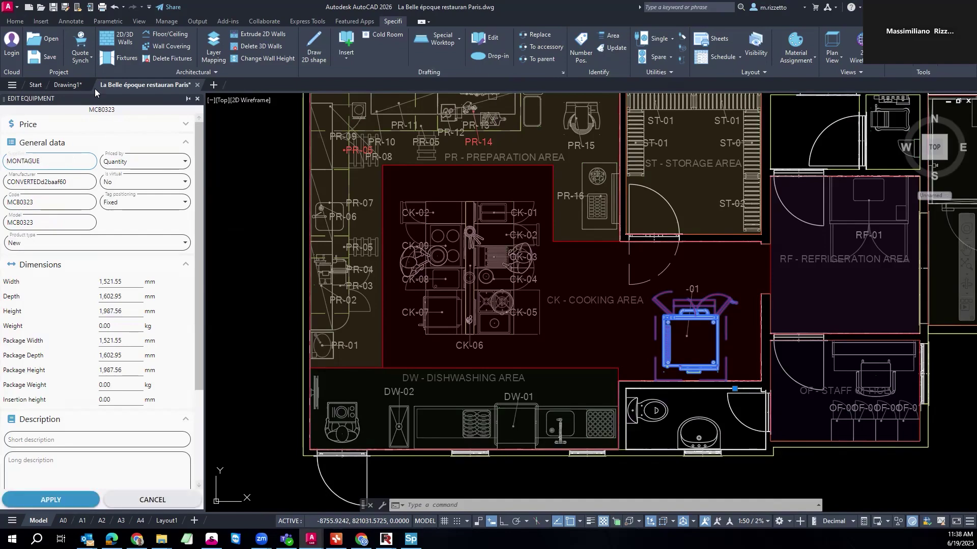
type("TAGUE")
key("Tab")
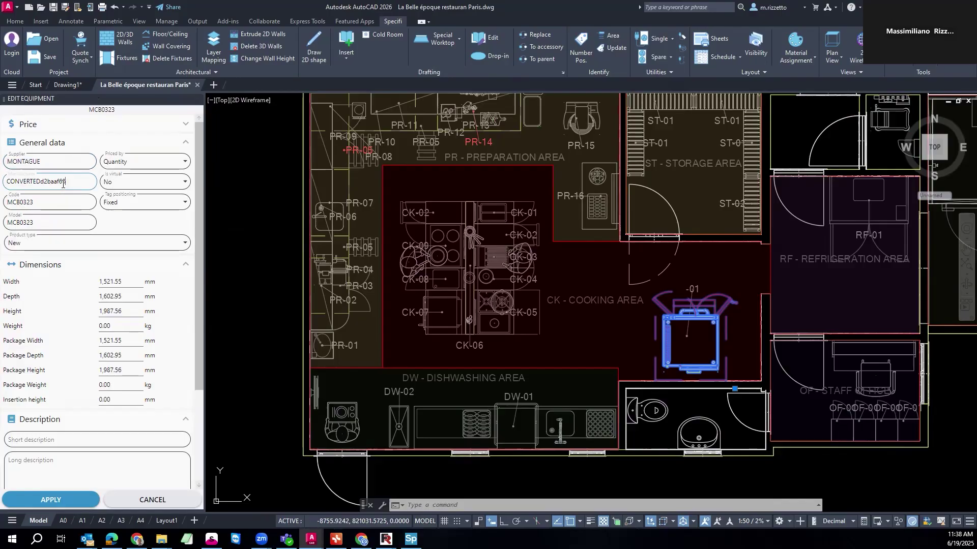
type("MONTAGUE")
Step: Set the converted equipment's code and model to R2-85A
key("alt+Tab")
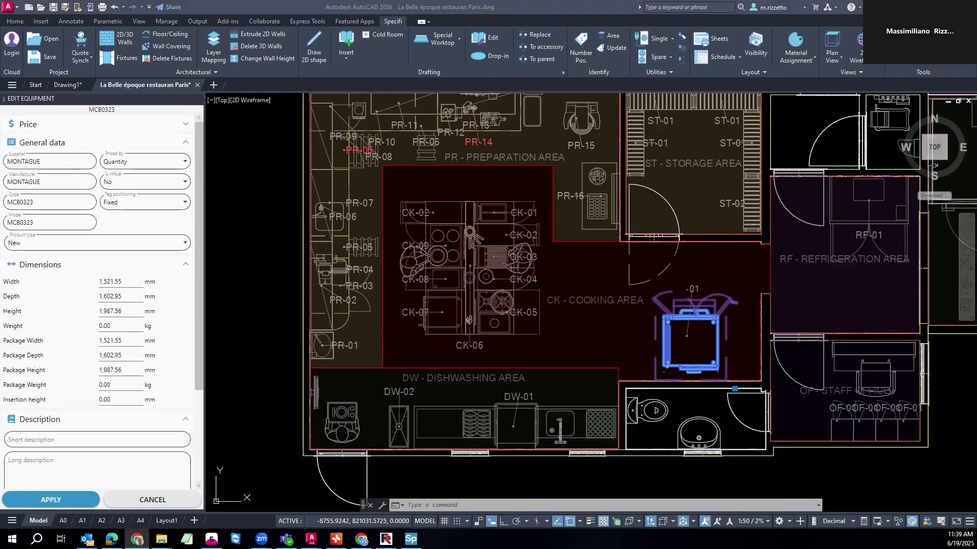
key("alt+Tab")
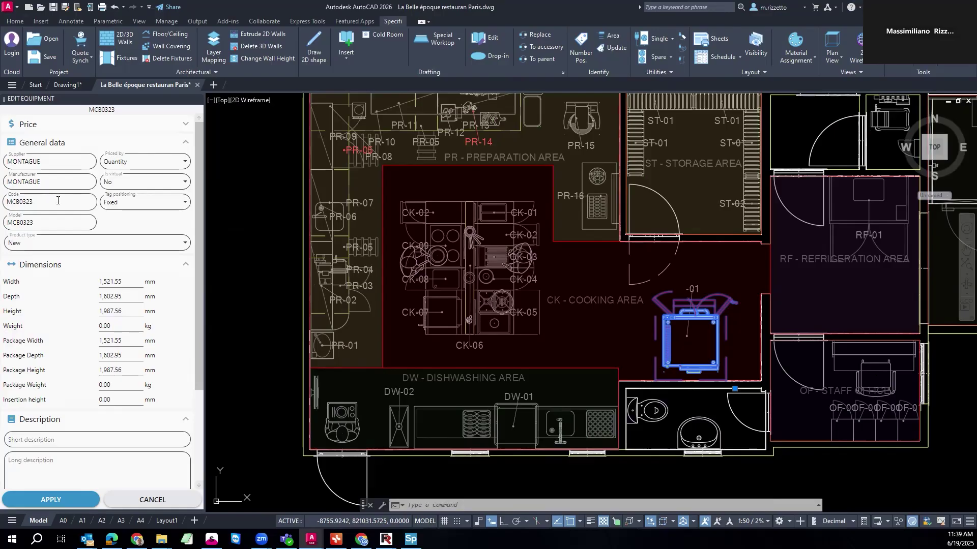
key("Tab")
type("R2-85A")
key("Tab")
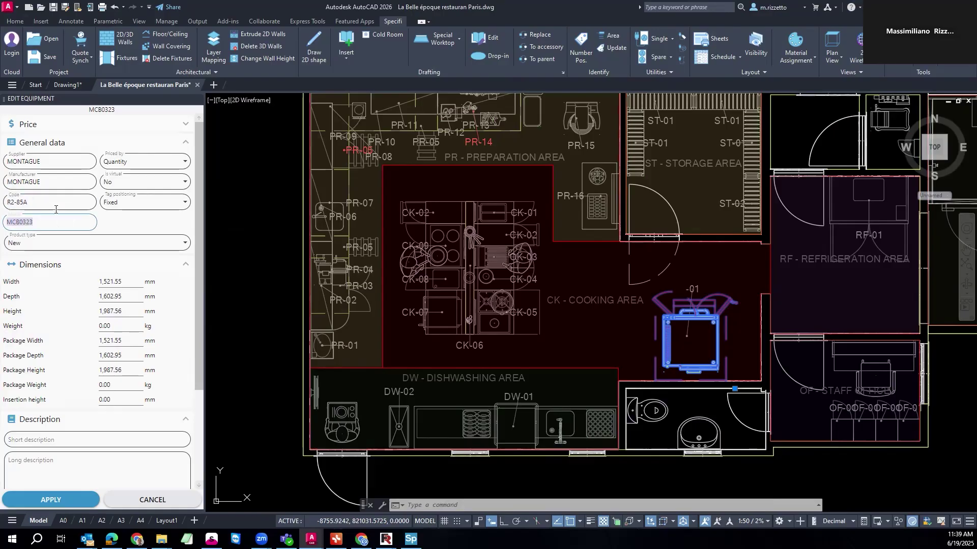
type("R2-85A")
Step: Enter "Apollo Standard Depth Double Deck Gas Convection Oven" as the equipment's short description
scroll(103, 326, "down", 1)
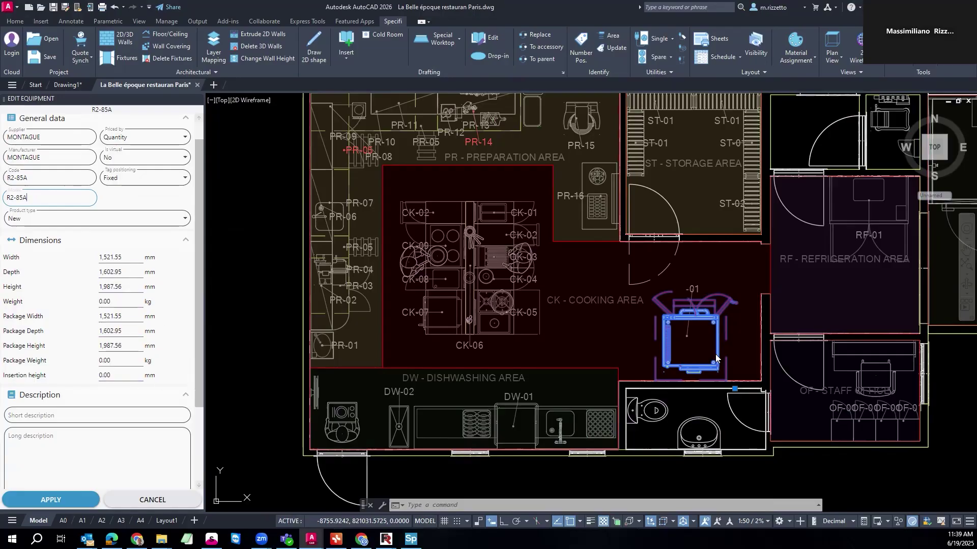
scroll(162, 315, "up", 1)
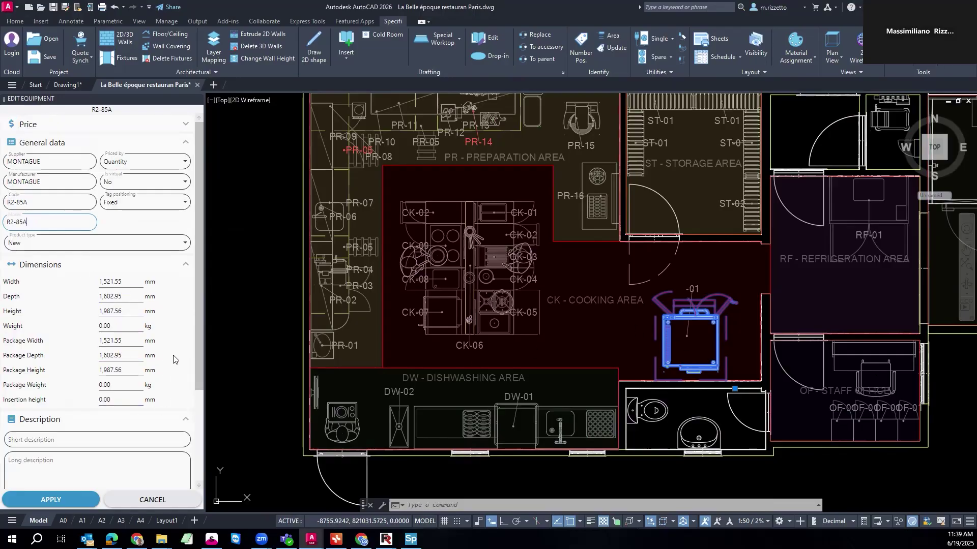
scroll(160, 324, "down", 1)
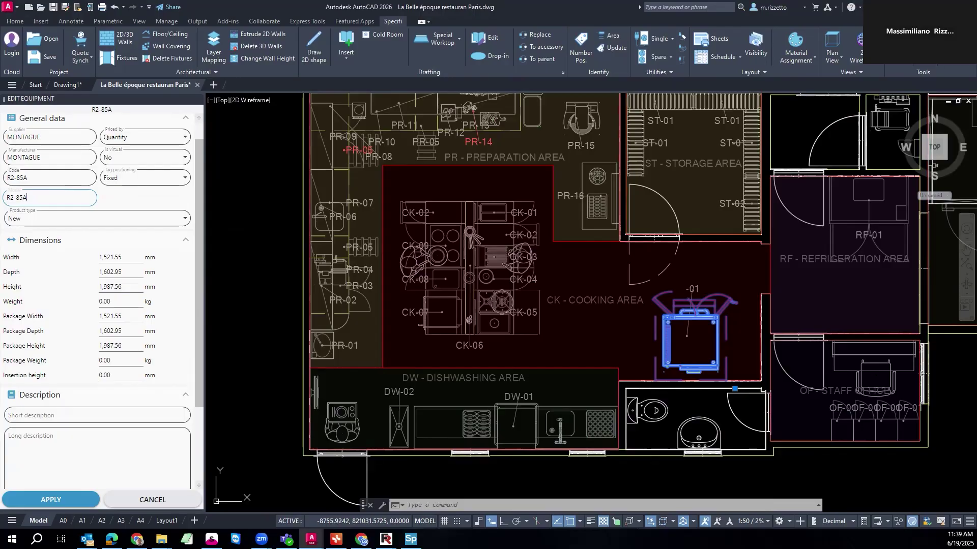
left_click(137, 539)
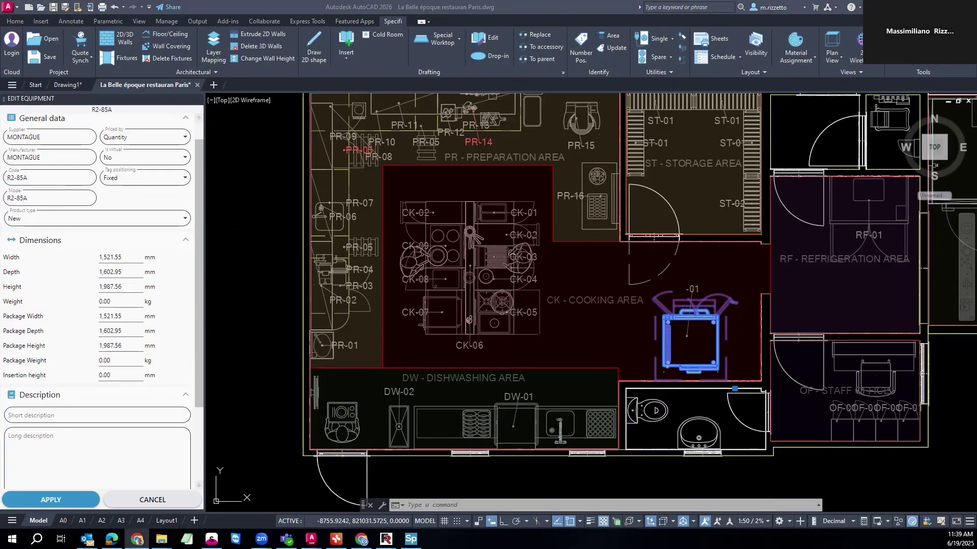
left_click(97, 415)
type("Apollo Standard Depth Double Deck Gas Convection Oven")
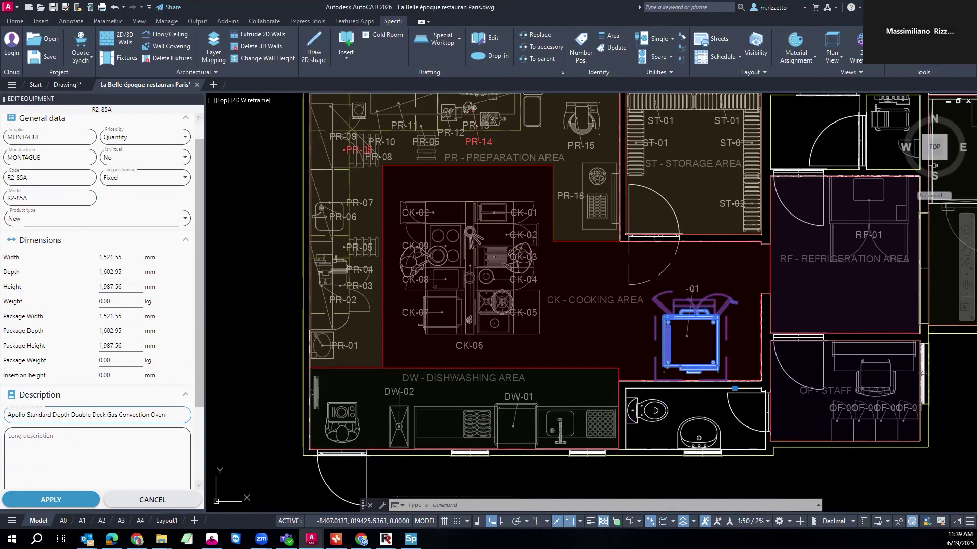
Step: Paste the copied oven specification text, covering thermostat, burners and racks, as the long description and apply the equipment edits
left_click(71, 432)
key("ctrl+v")
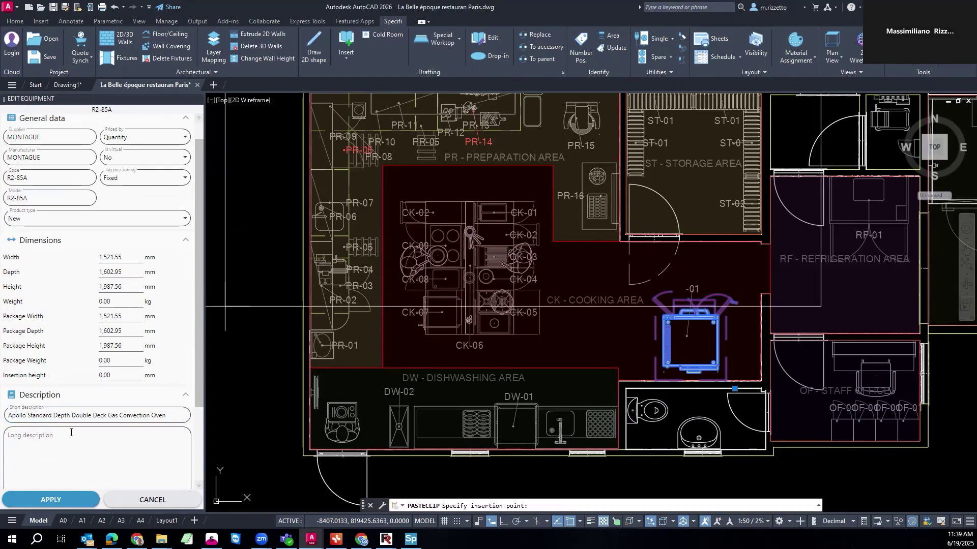
key("ctrl+z")
key("Escape")
left_click(71, 433)
key("ctrl+v")
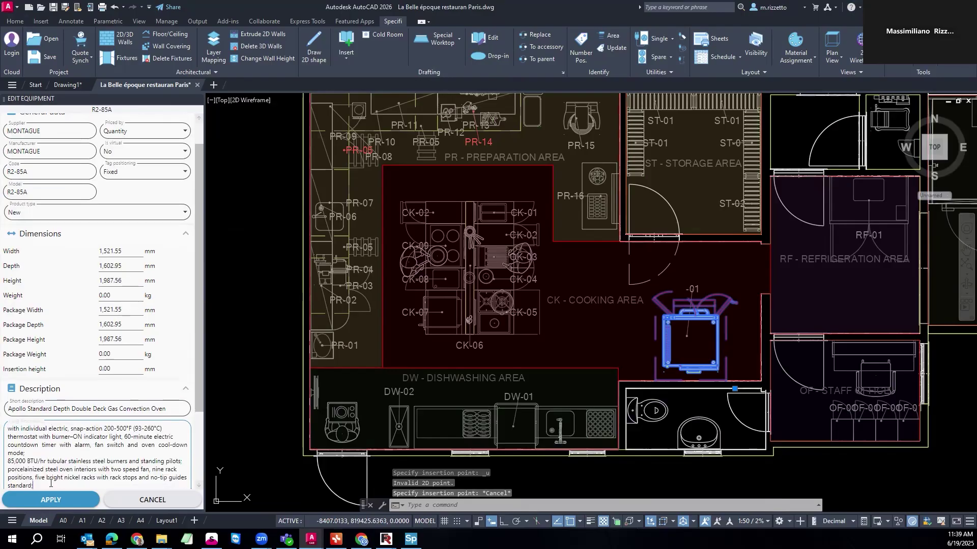
left_click(47, 501)
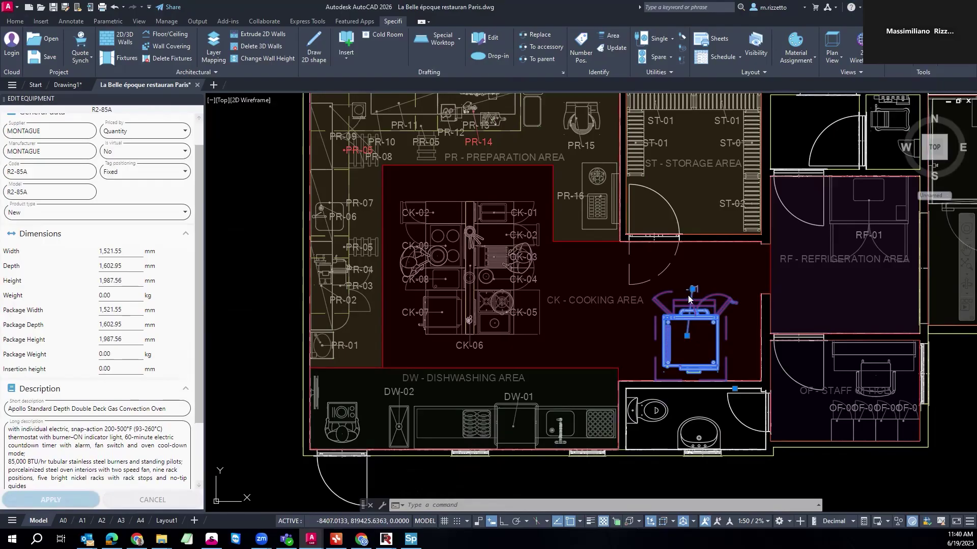
left_click(707, 266)
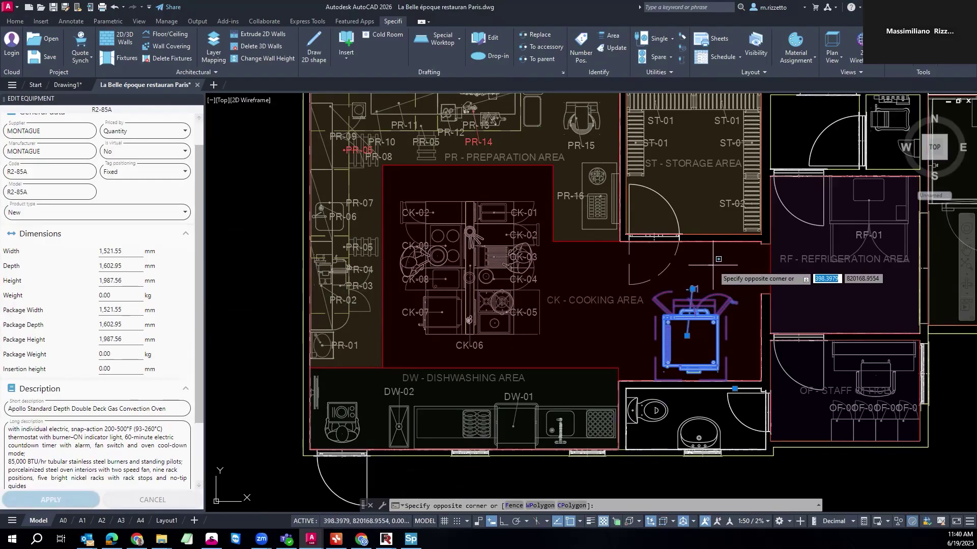
left_click(721, 267)
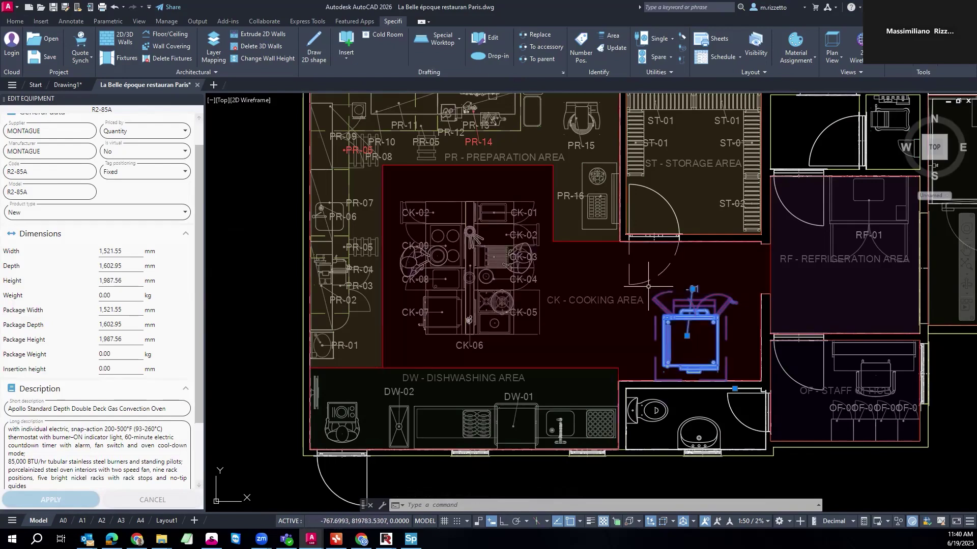
middle_click_drag(643, 321, 604, 326)
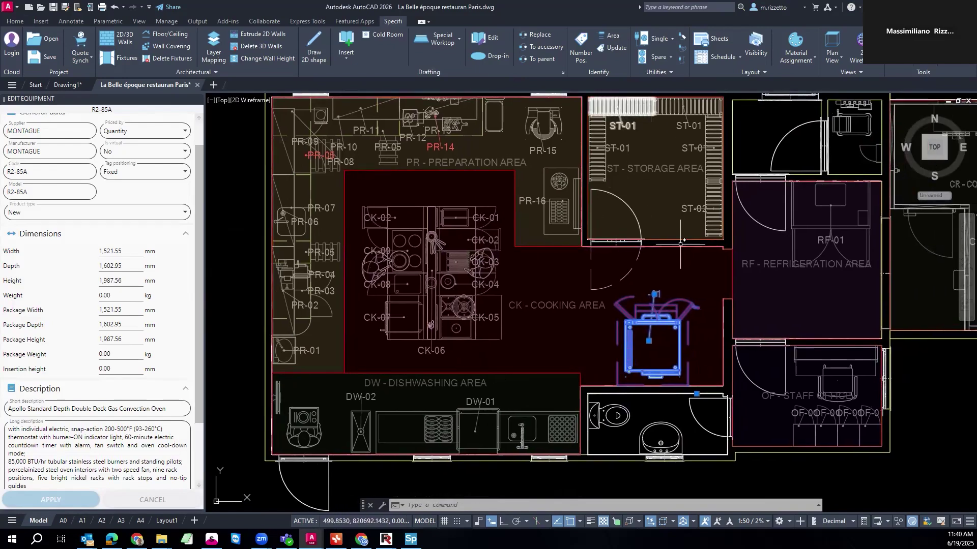